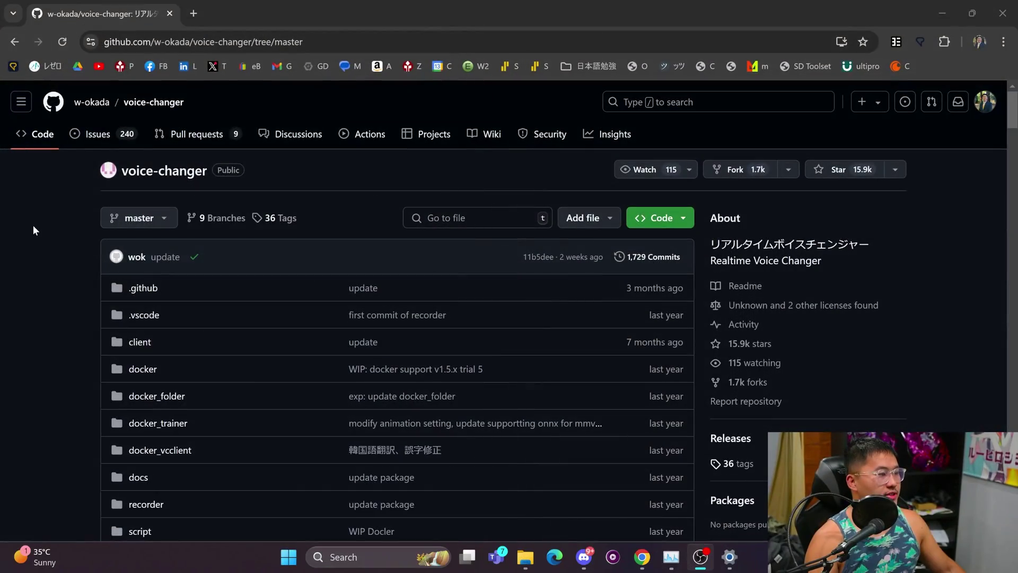
Step: Open the English version of the README (README_en.md)
{"action": "scroll", "coordinate": [37, 228], "scroll_direction": "down", "scroll_amount": 2}
{"action": "scroll", "coordinate": [45, 234], "scroll_direction": "down", "scroll_amount": 15}
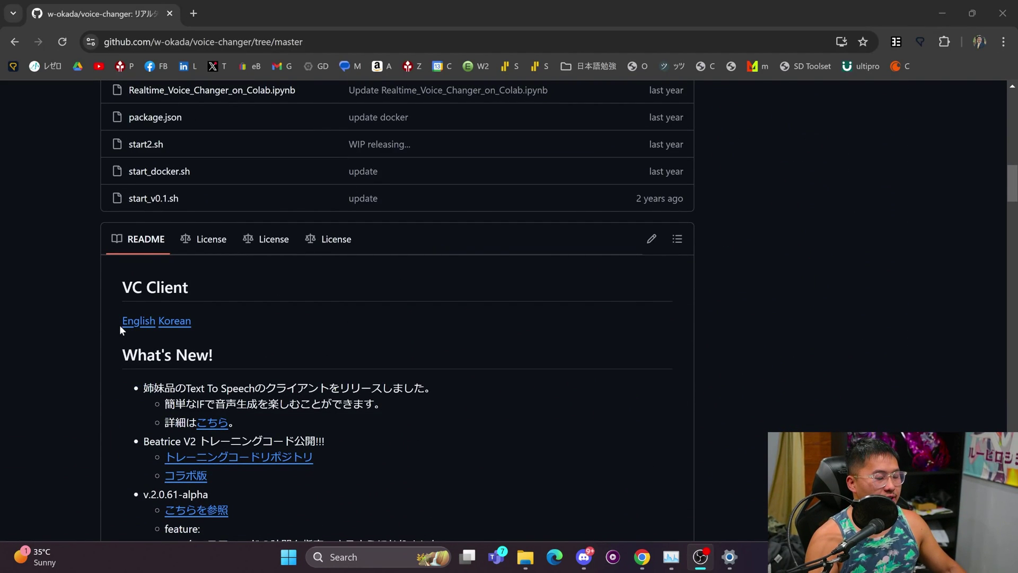
{"action": "left_click", "coordinate": [135, 325]}
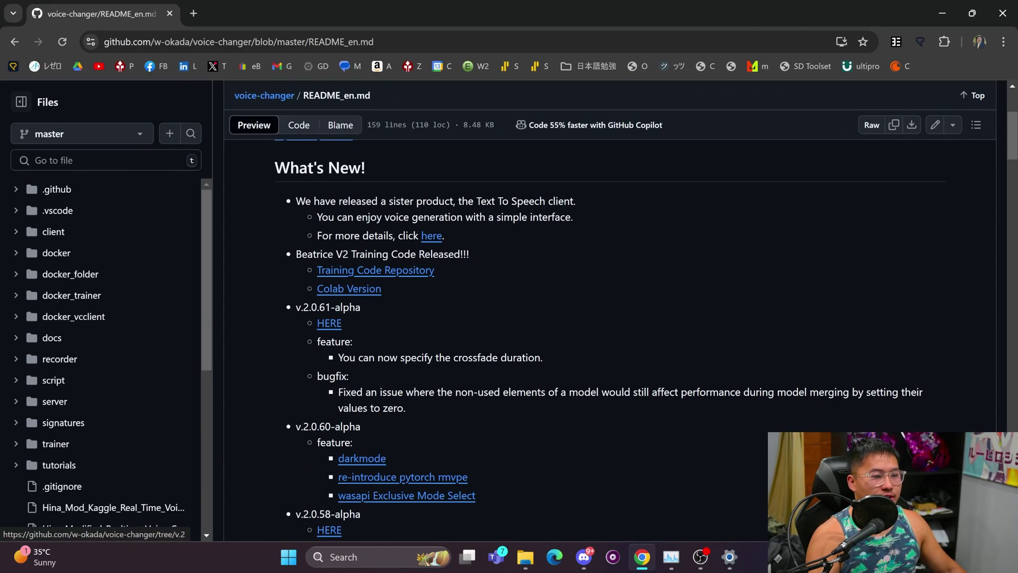
Step: Glance at the v.2.0.61 release code, return, and scroll to the pre-built binary download section
{"action": "left_click", "coordinate": [330, 324]}
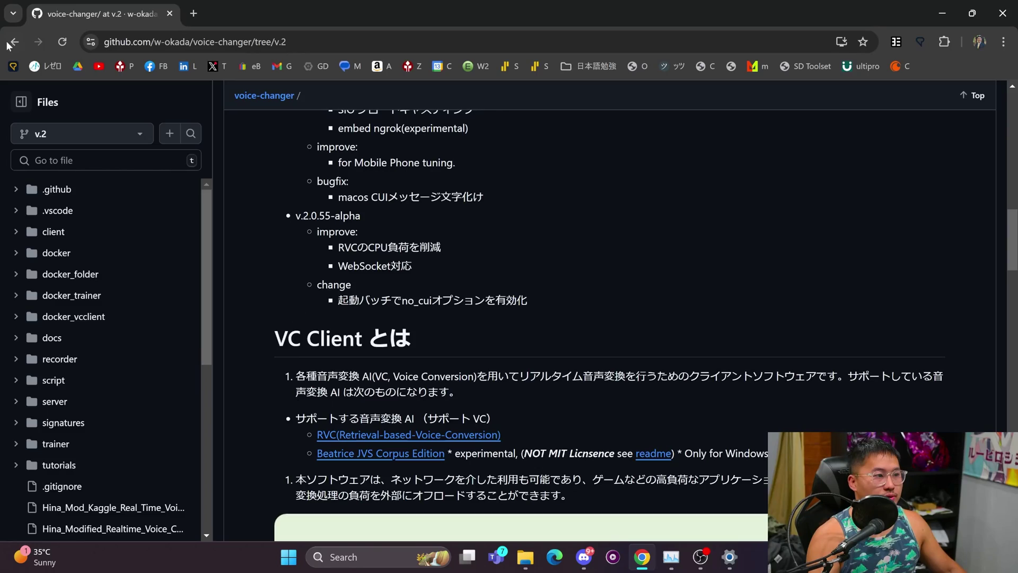
{"action": "left_click", "coordinate": [13, 42]}
{"action": "scroll", "coordinate": [860, 297], "scroll_direction": "down", "scroll_amount": 3}
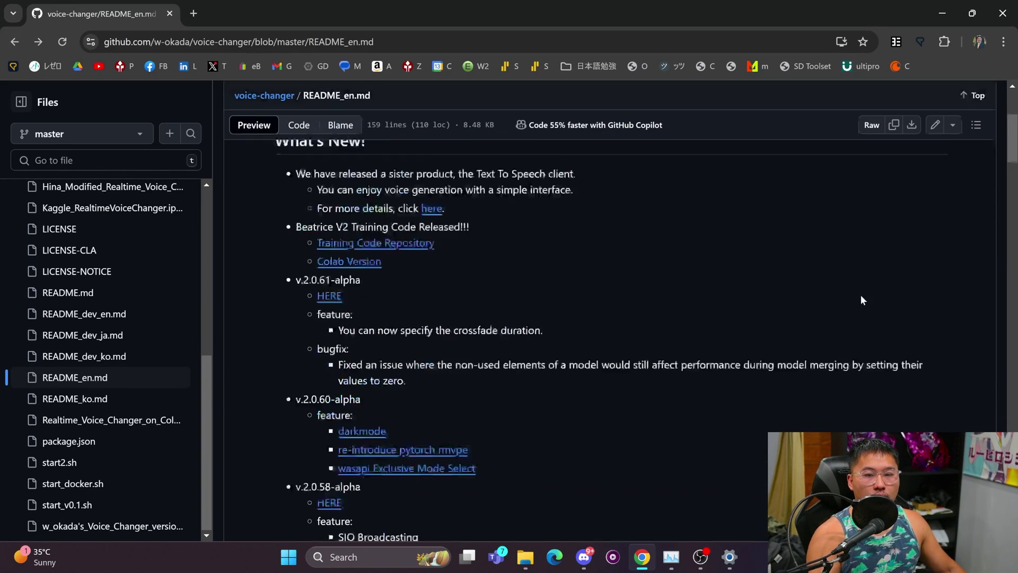
{"action": "scroll", "coordinate": [861, 300], "scroll_direction": "down", "scroll_amount": 2}
{"action": "scroll", "coordinate": [761, 313], "scroll_direction": "down", "scroll_amount": 15}
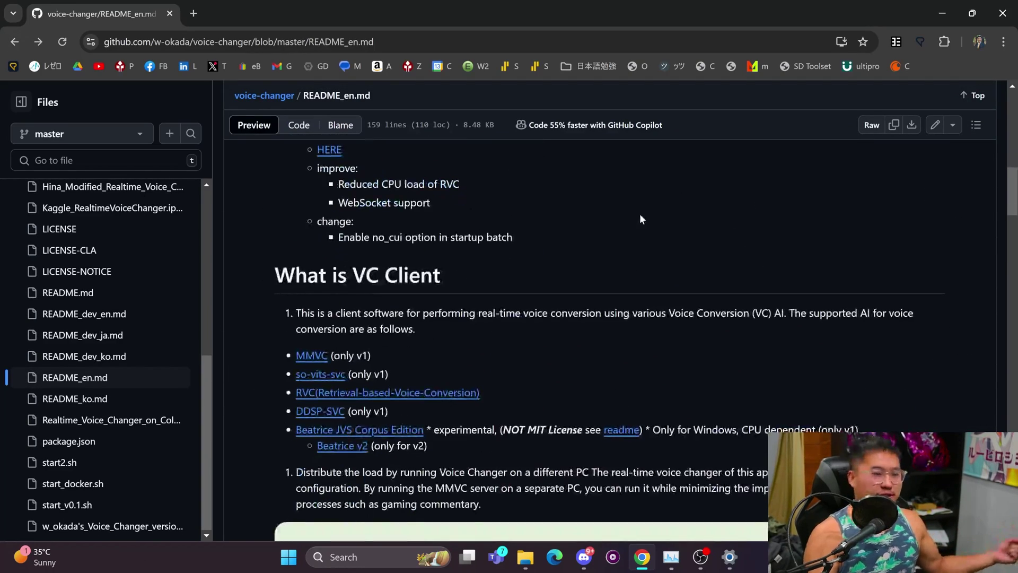
{"action": "scroll", "coordinate": [579, 272], "scroll_direction": "down", "scroll_amount": 8}
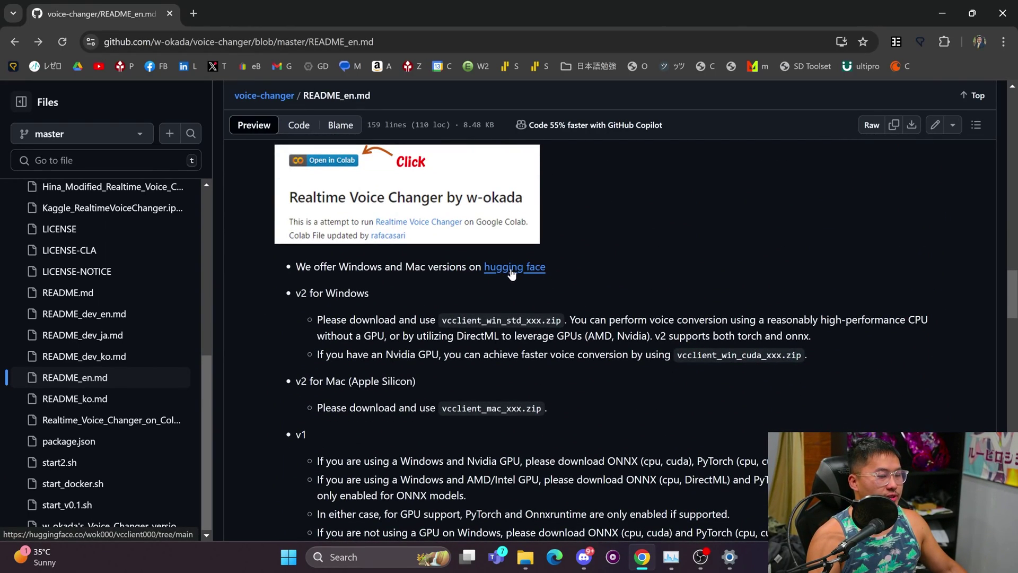
{"action": "left_click", "coordinate": [521, 272]}
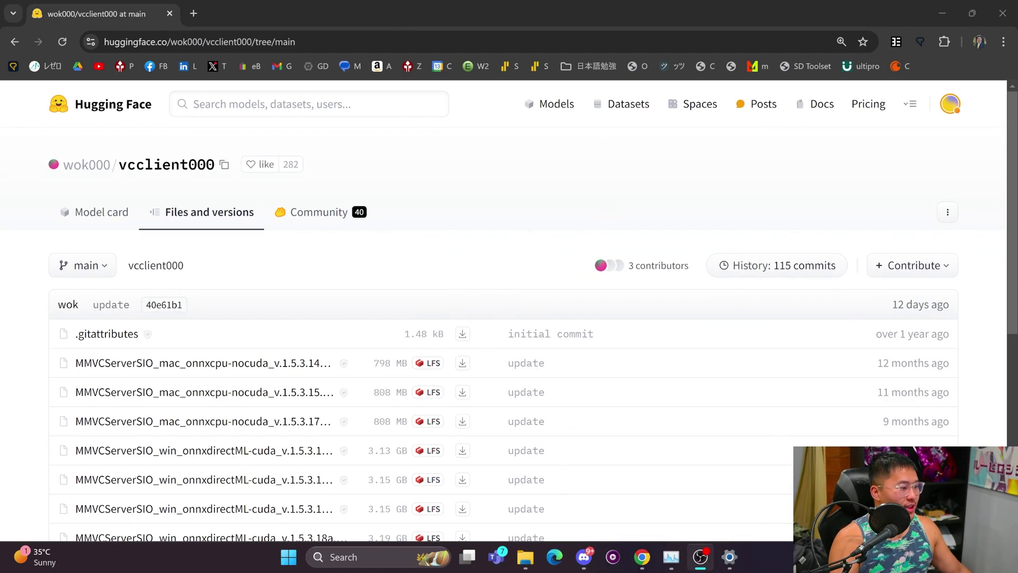
{"action": "scroll", "coordinate": [384, 235], "scroll_direction": "down", "scroll_amount": 6}
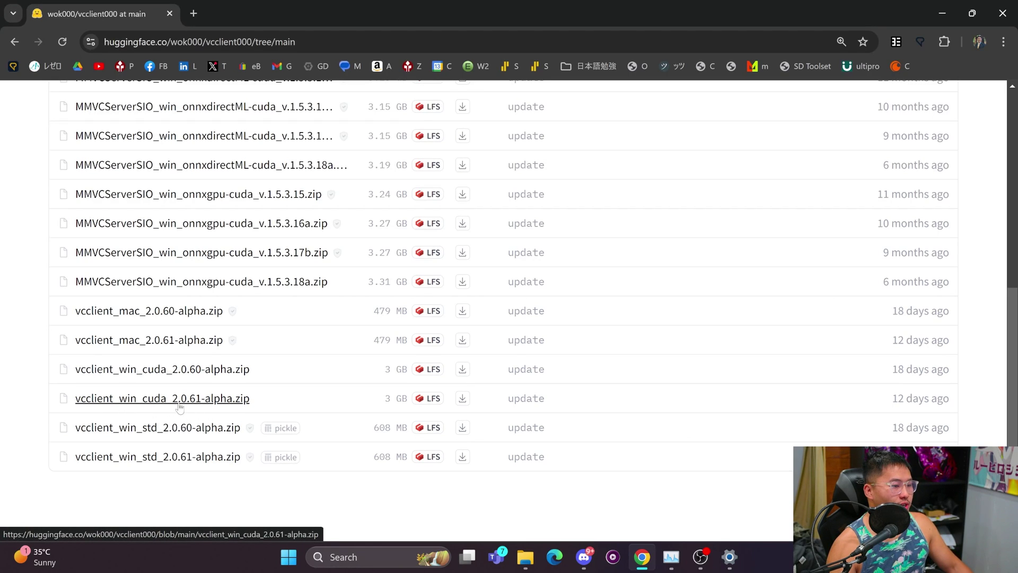
{"action": "left_click_drag", "start_coordinate": [248, 401], "coordinate": [76, 398]}
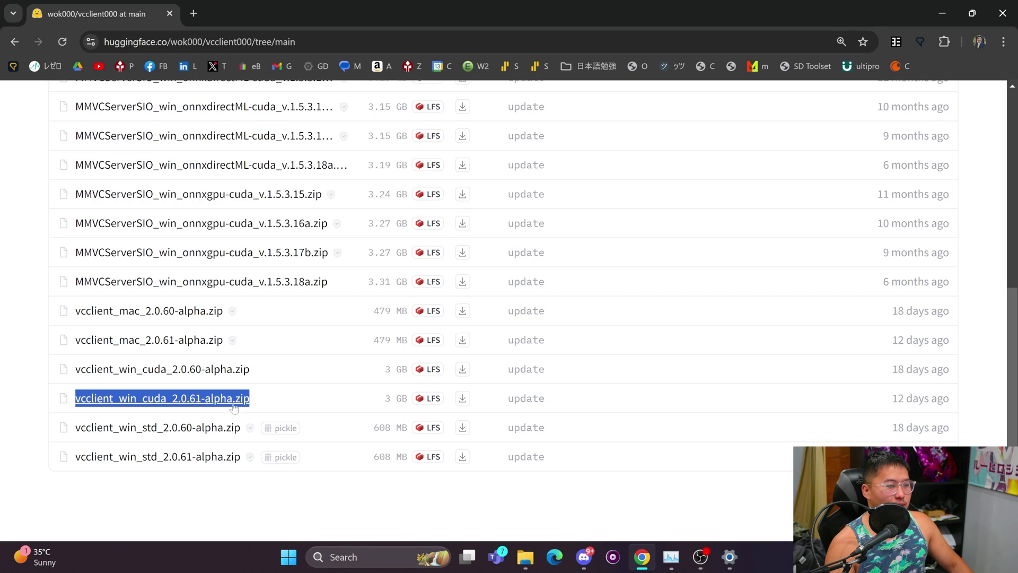
{"action": "left_click", "coordinate": [185, 403]}
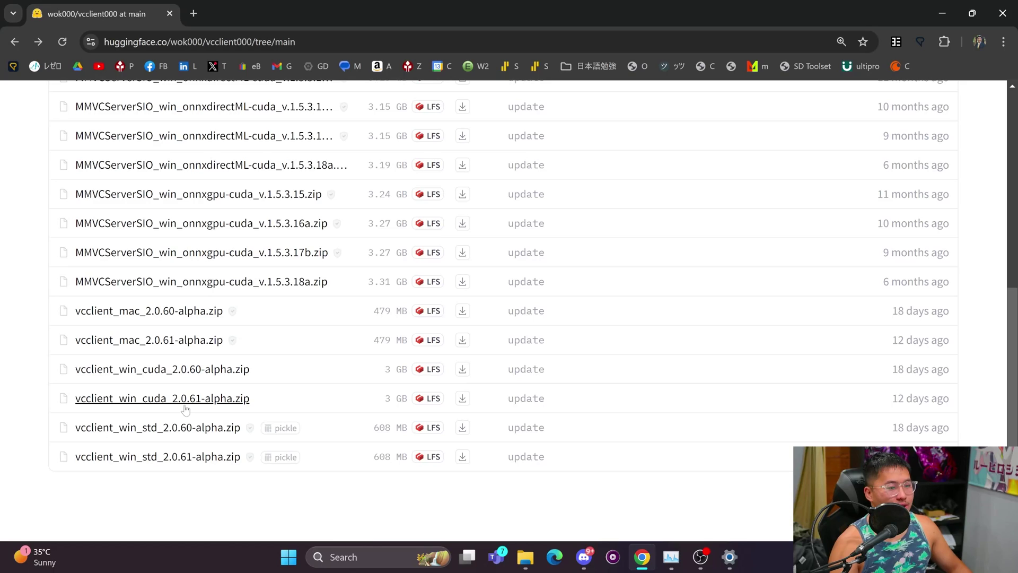
Step: Save the 3 GB vcclient_win_cuda_2.0.61-alpha.zip download into Desktop\deleteme
{"action": "left_click", "coordinate": [169, 399]}
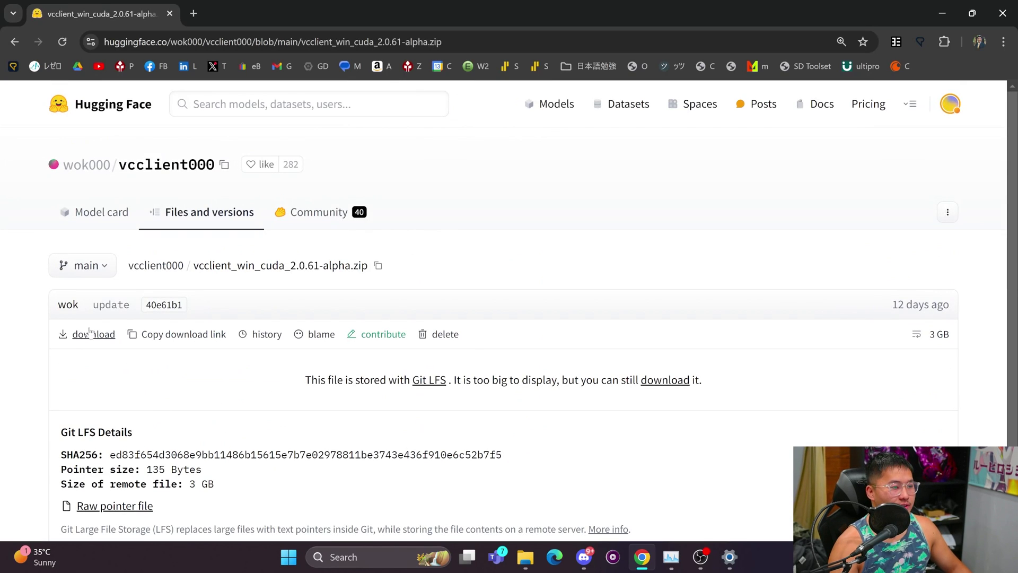
{"action": "left_click", "coordinate": [82, 335]}
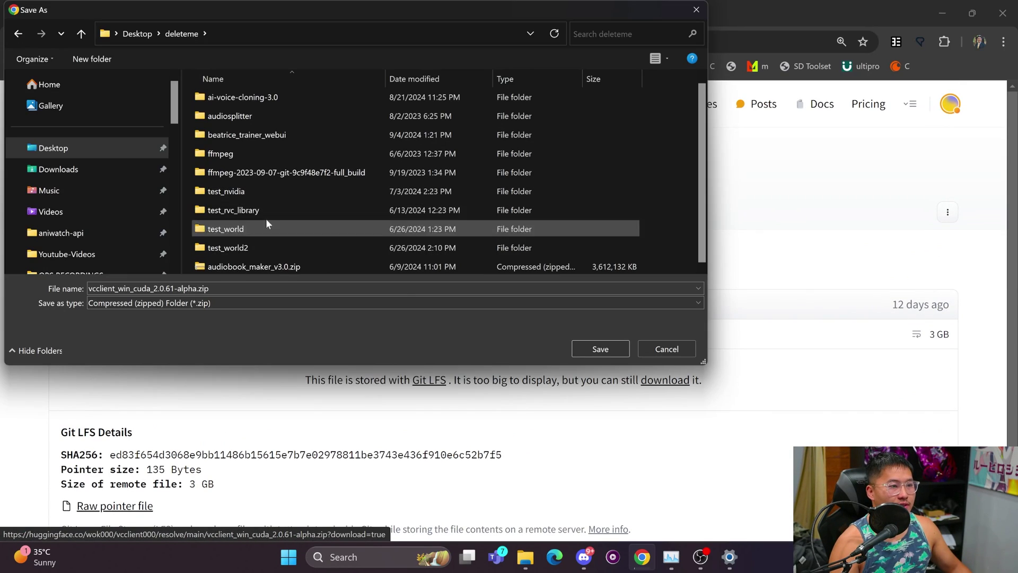
{"action": "left_click", "coordinate": [599, 349]}
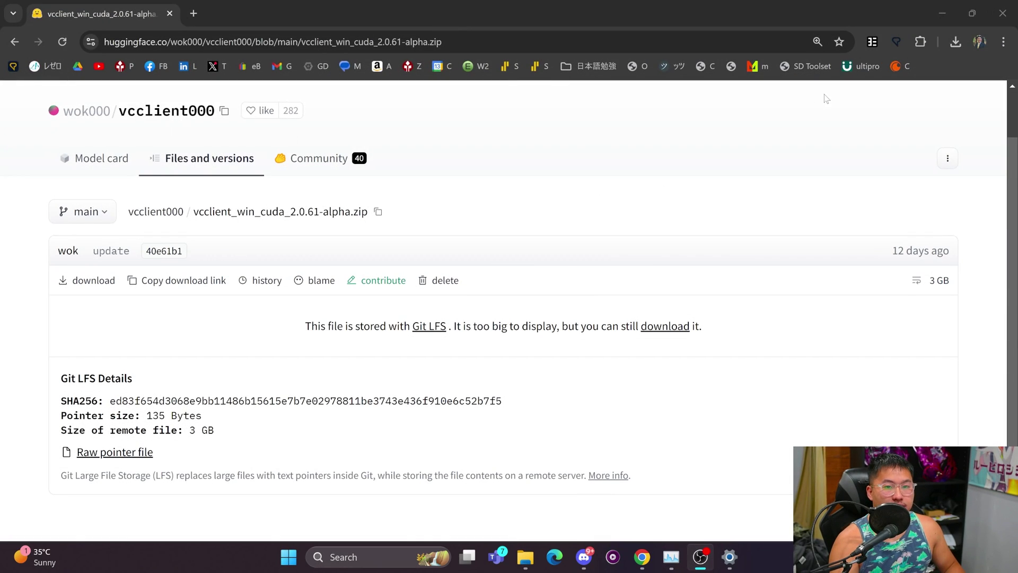
Step: Locate the downloaded vcclient zip in the deleteme folder and extract all its contents
{"action": "left_click", "coordinate": [954, 43]}
{"action": "left_click", "coordinate": [871, 102]}
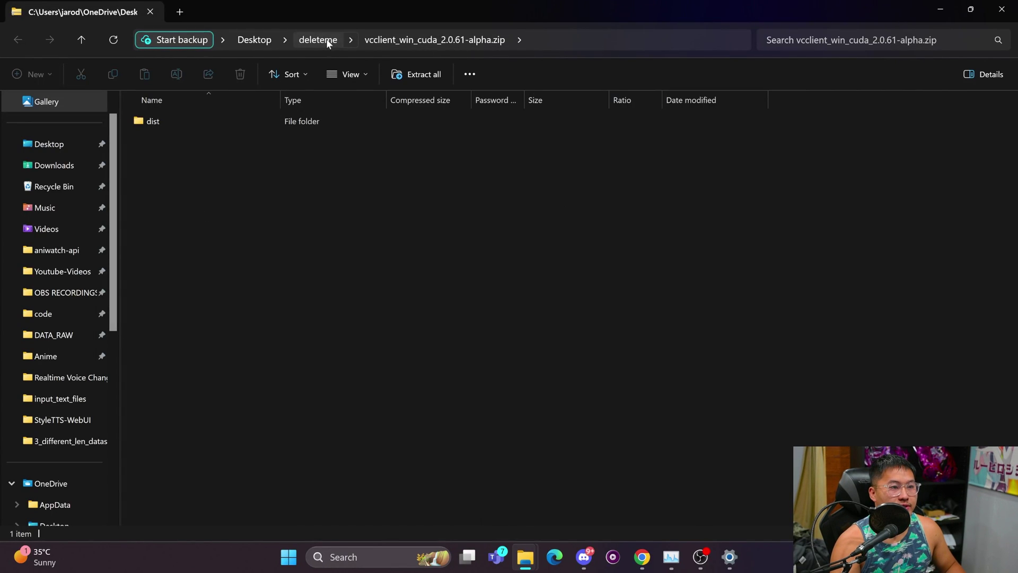
{"action": "left_click", "coordinate": [318, 40]}
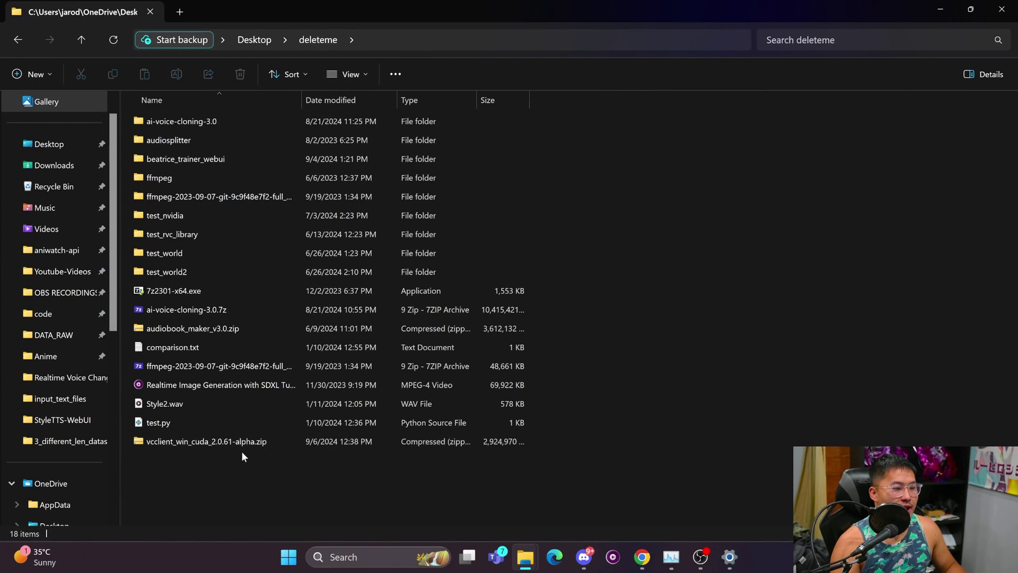
{"action": "left_click", "coordinate": [277, 440]}
{"action": "right_click", "coordinate": [283, 445]}
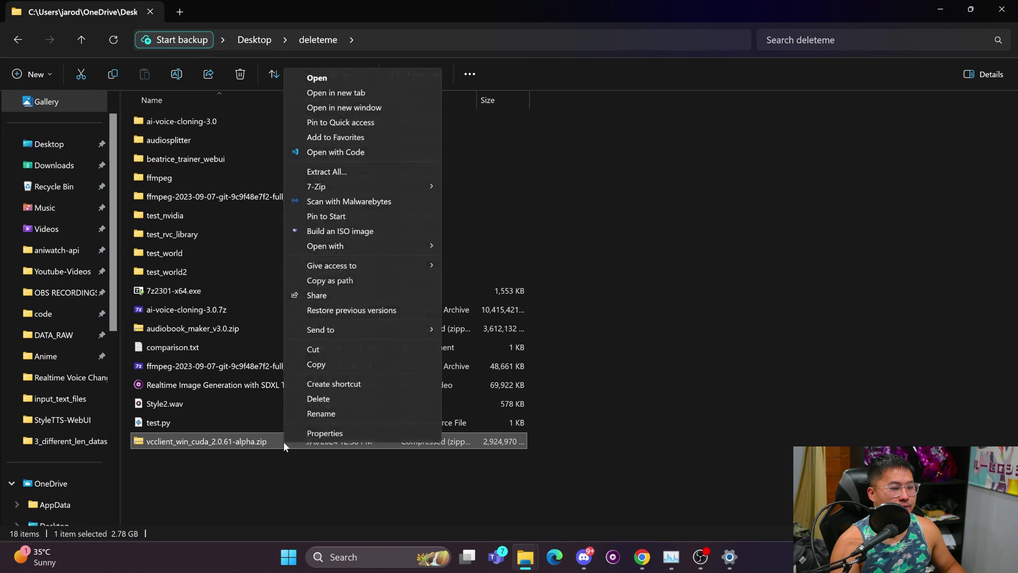
{"action": "left_click", "coordinate": [342, 172]}
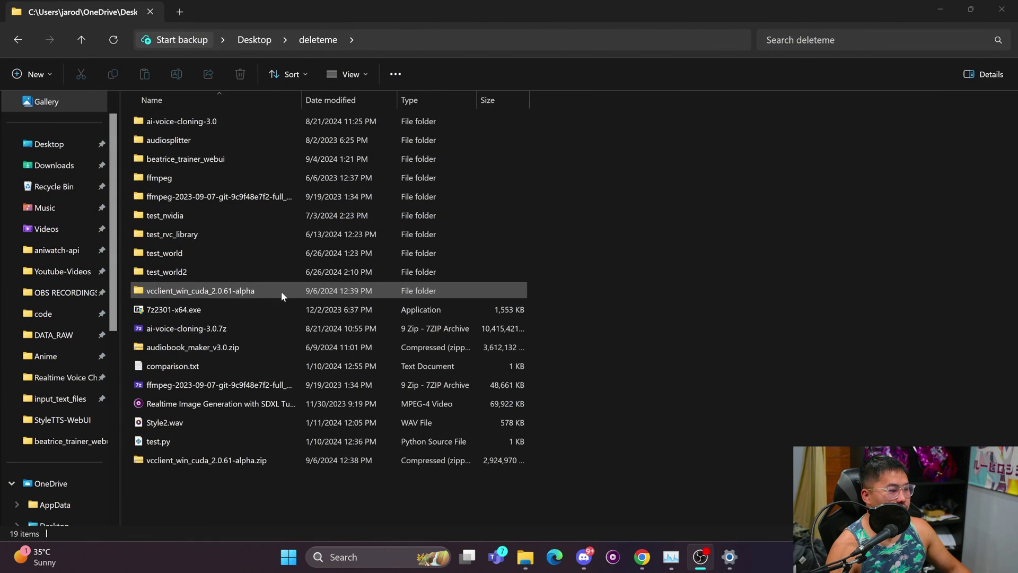
Step: Open vcclient_win_cuda_2.0.61-alpha\dist\main to show main.exe and the start scripts
{"action": "double_click", "coordinate": [281, 291]}
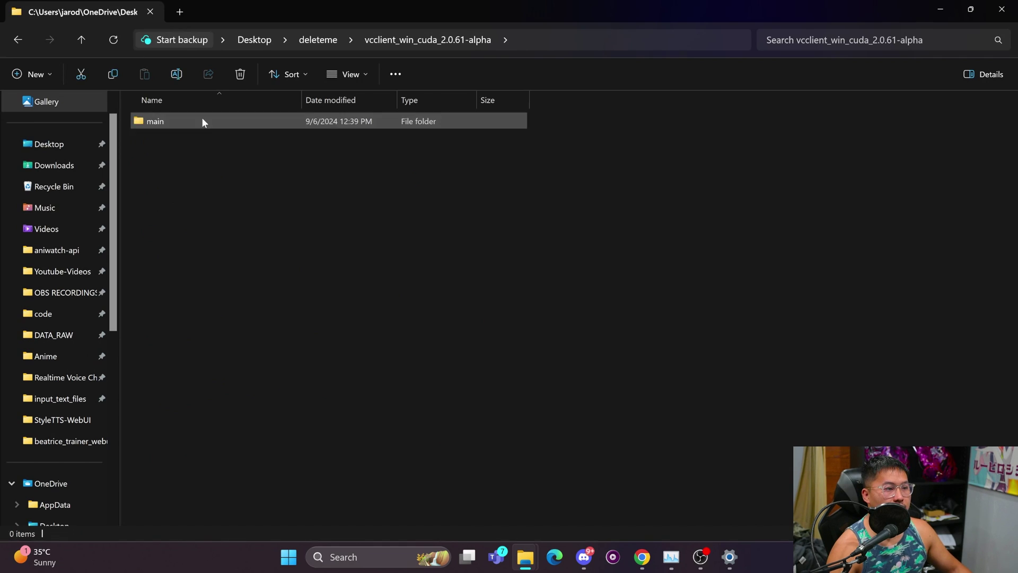
{"action": "double_click", "coordinate": [202, 121]}
{"action": "double_click", "coordinate": [257, 120]}
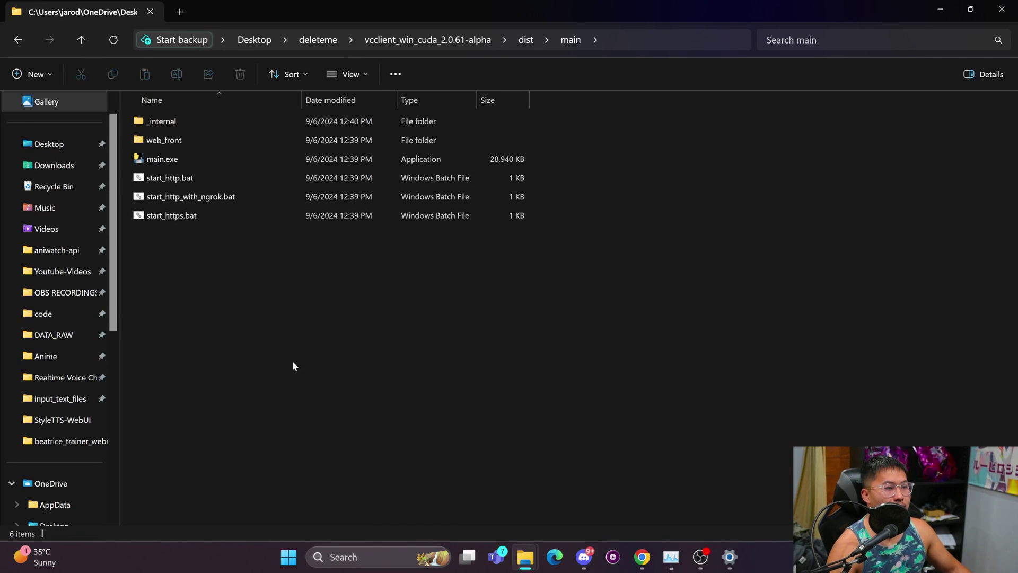
Step: Launch start_http.bat, running it past the SmartScreen warning via More info
{"action": "left_click", "coordinate": [237, 174]}
{"action": "double_click", "coordinate": [238, 178]}
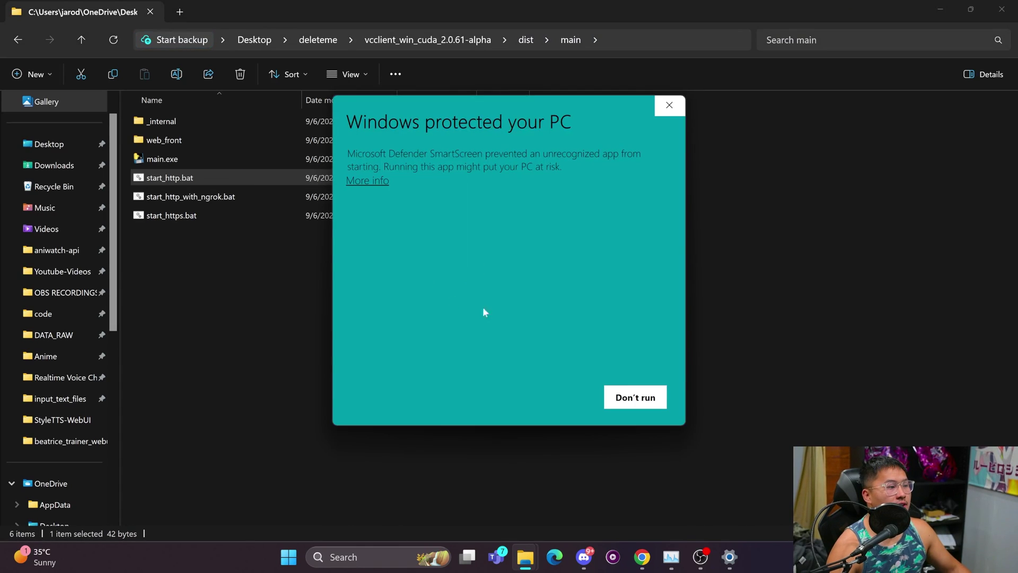
{"action": "left_click", "coordinate": [367, 180]}
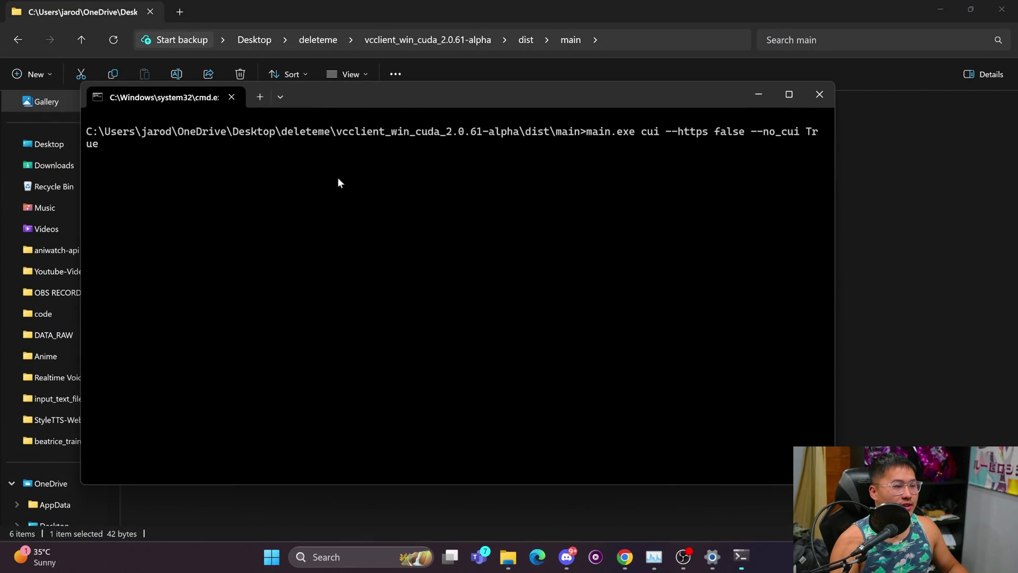
{"action": "left_click_drag", "start_coordinate": [411, 96], "coordinate": [438, 97]}
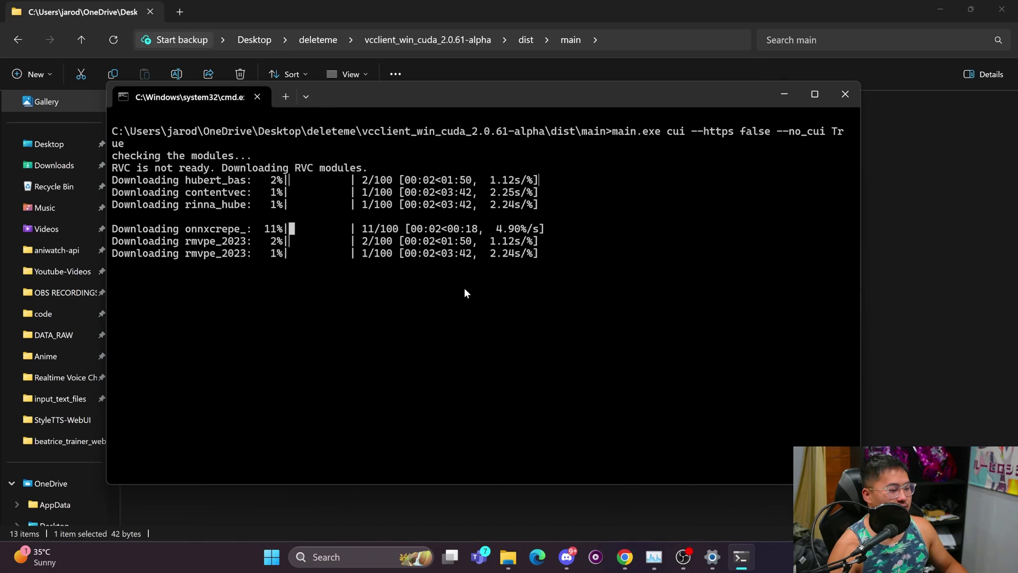
{"action": "left_click_drag", "start_coordinate": [113, 167], "coordinate": [551, 265]}
{"action": "right_click", "coordinate": [555, 289]}
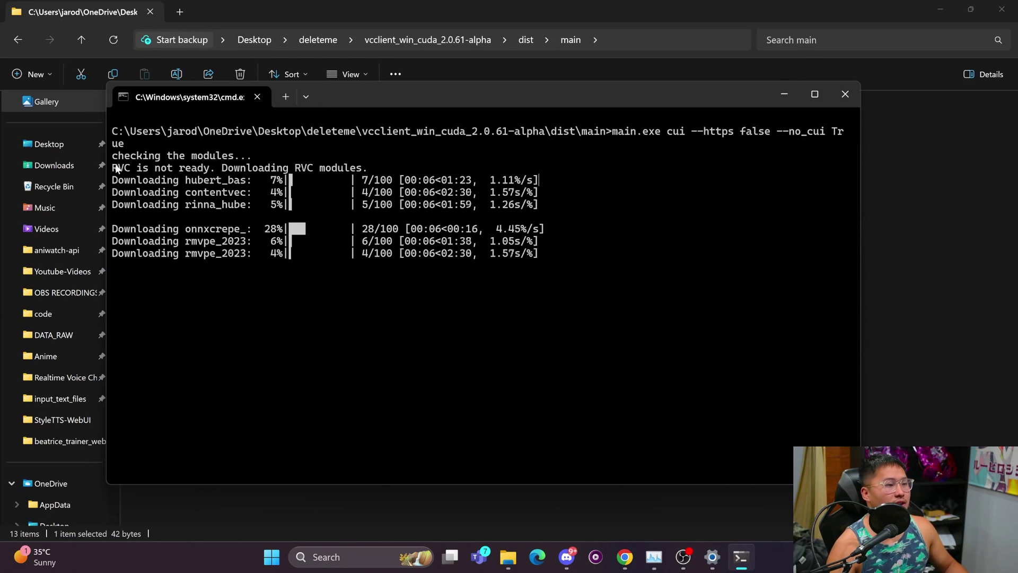
{"action": "left_click_drag", "start_coordinate": [112, 168], "coordinate": [552, 252]}
{"action": "right_click", "coordinate": [552, 253]}
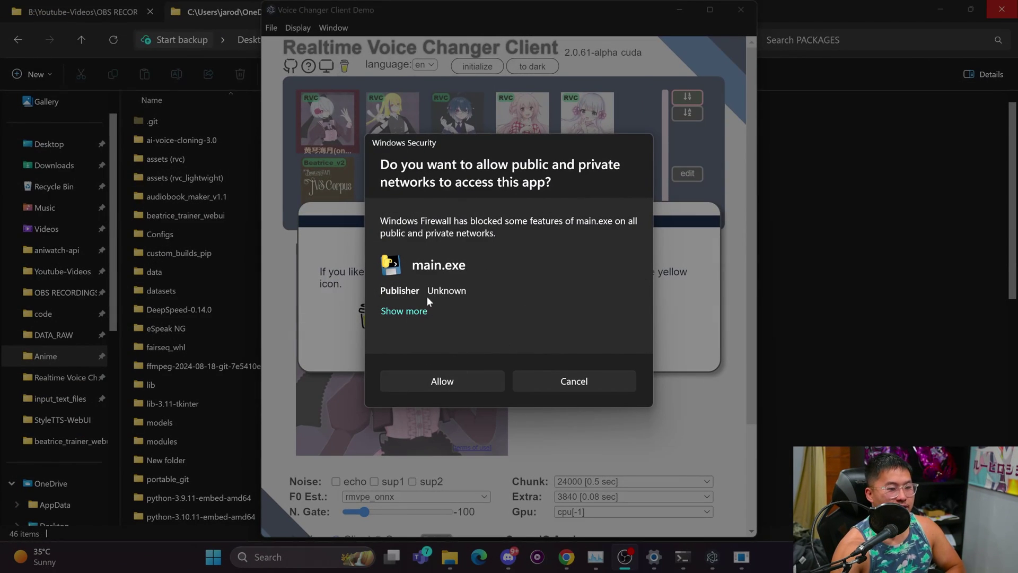
Step: Allow main.exe through the firewall, close the welcome message, and move the window left
{"action": "left_click", "coordinate": [451, 384]}
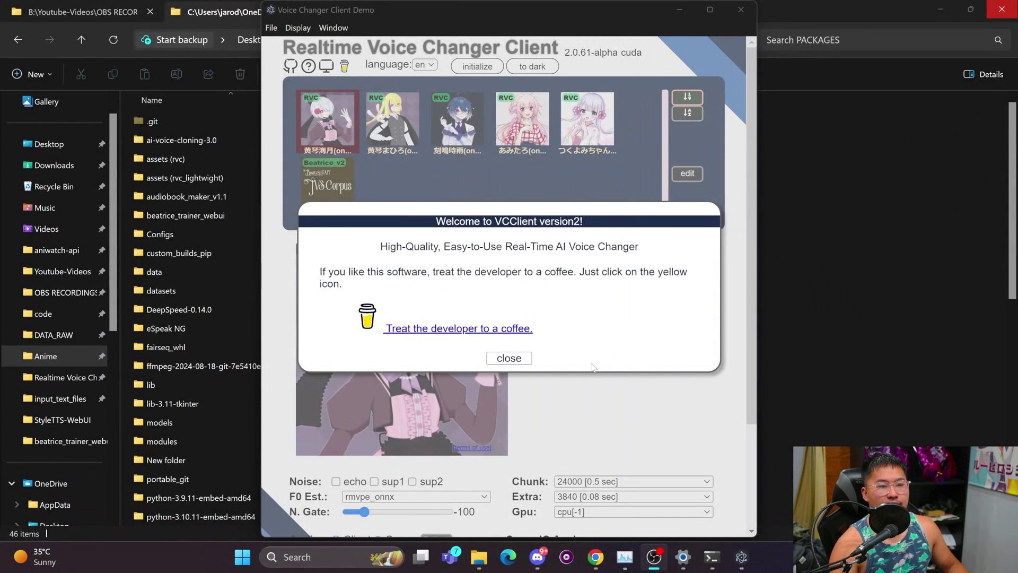
{"action": "left_click", "coordinate": [510, 359]}
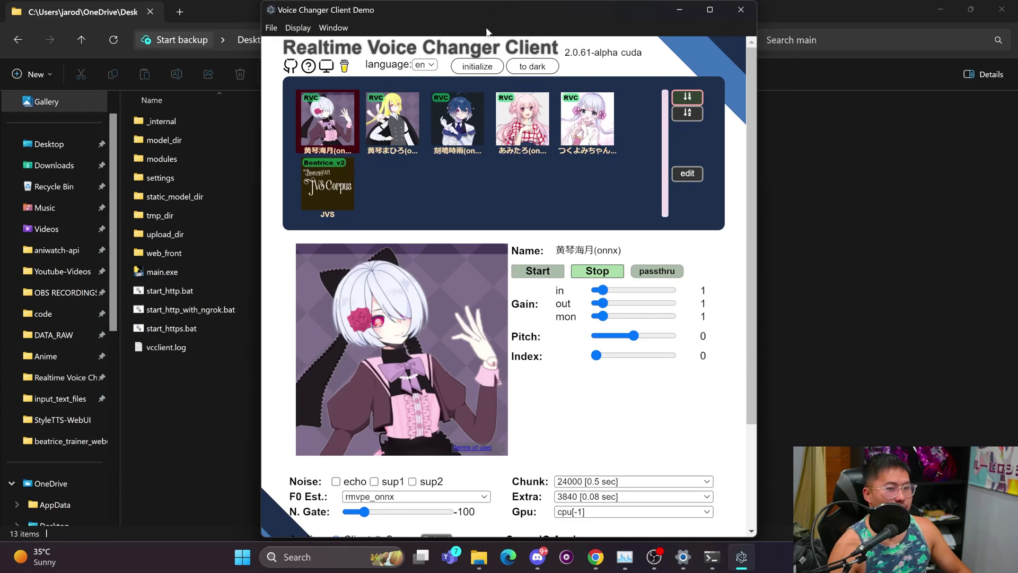
{"action": "left_click_drag", "start_coordinate": [493, 15], "coordinate": [269, 16]}
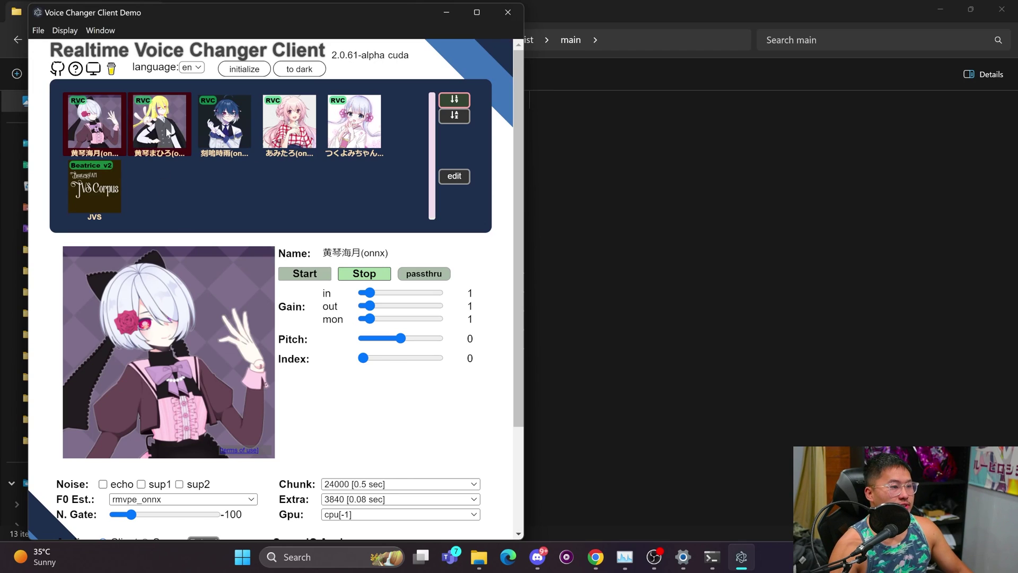
Step: Preview a few RVC models, then load JVS (Beatrice v2) with voice jvs001
{"action": "left_click", "coordinate": [167, 132]}
{"action": "left_click", "coordinate": [224, 124]}
{"action": "left_click", "coordinate": [368, 118]}
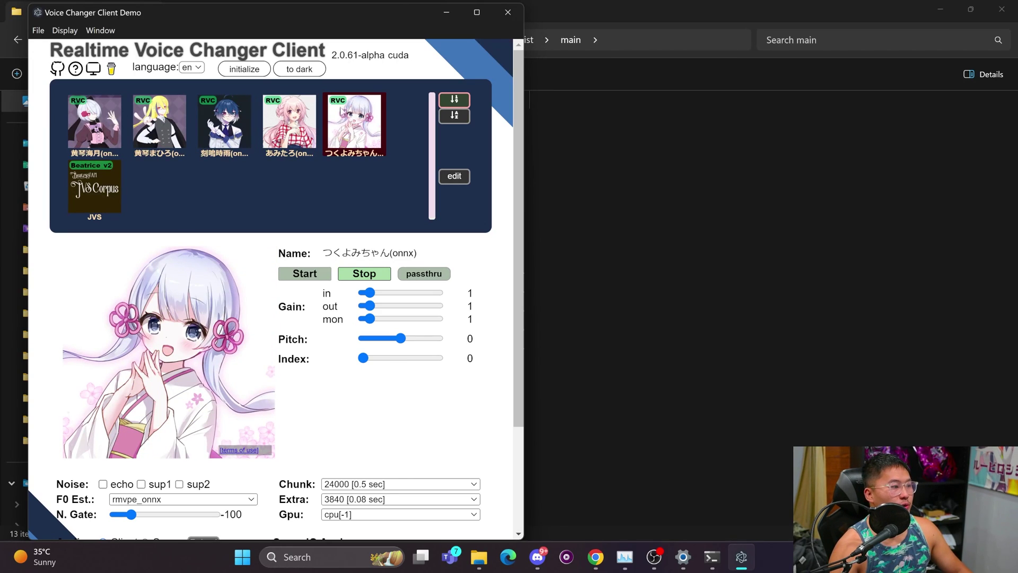
{"action": "left_click", "coordinate": [103, 199]}
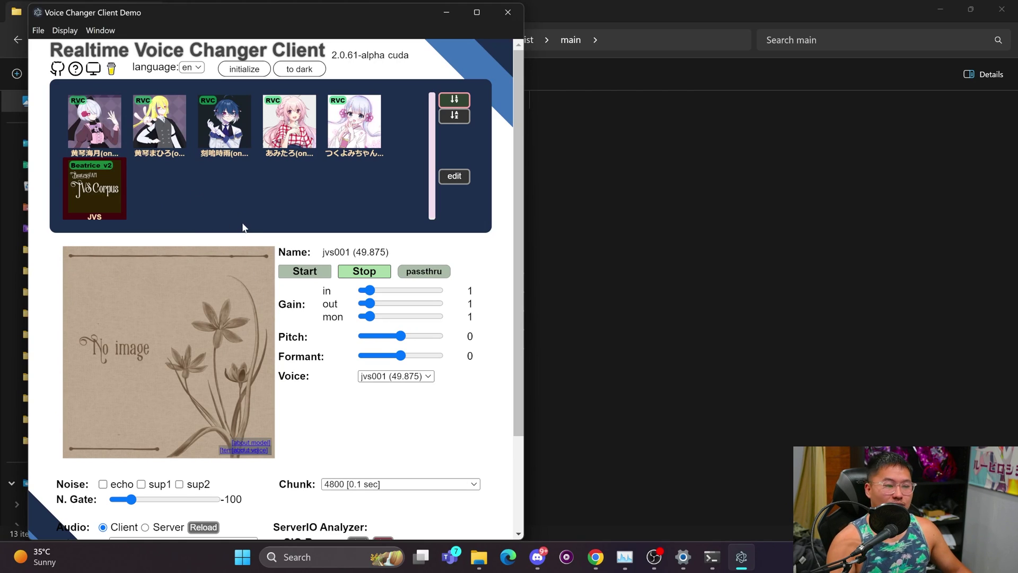
Step: Keep Default USB microphone as input and set output to Headphones (3- High Definition Audio Device)
{"action": "scroll", "coordinate": [297, 312], "scroll_direction": "down", "scroll_amount": 2}
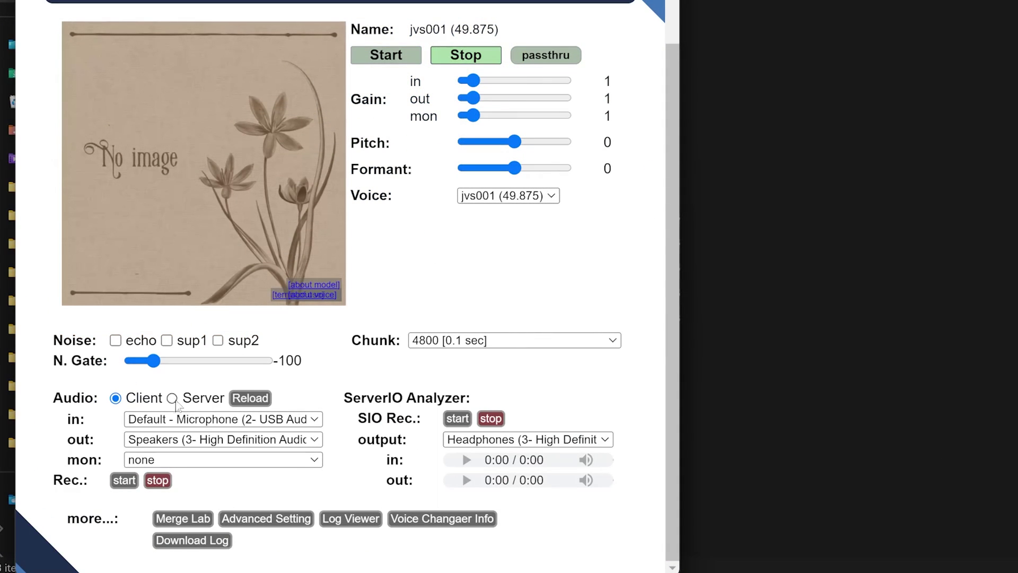
{"action": "left_click", "coordinate": [145, 407]}
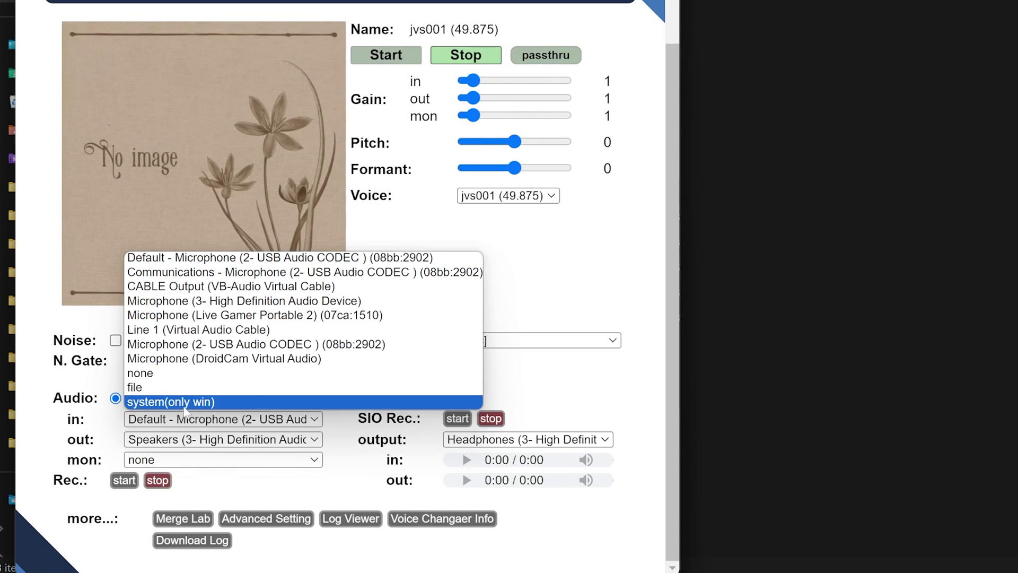
{"action": "left_click", "coordinate": [242, 258]}
{"action": "left_click", "coordinate": [200, 439]}
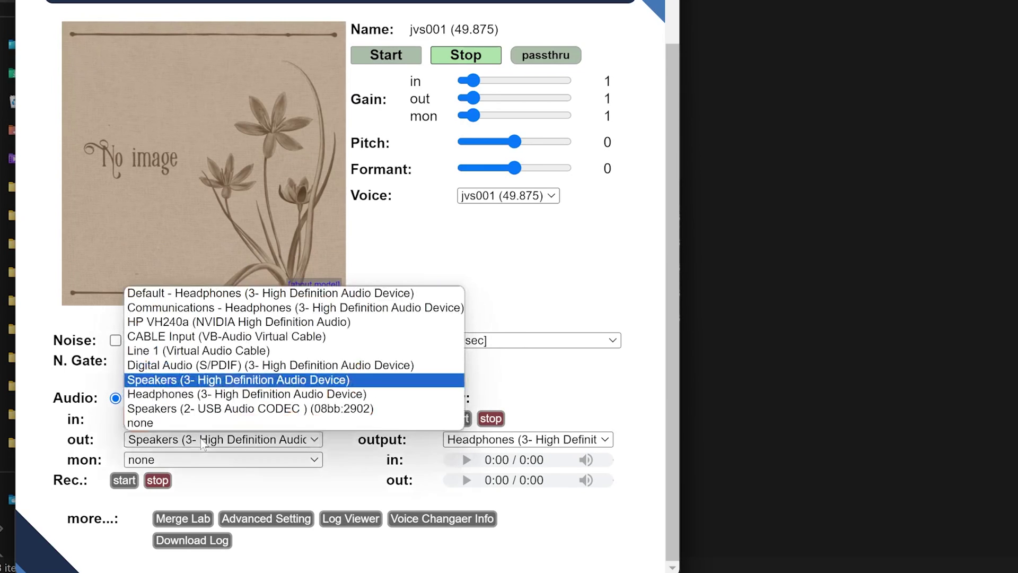
{"action": "left_click", "coordinate": [207, 394]}
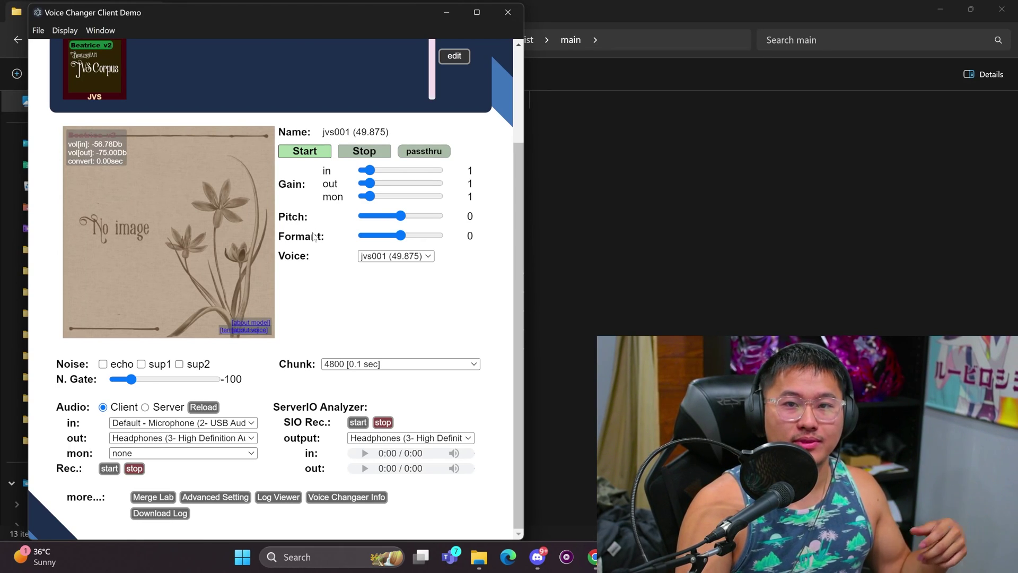
Step: Switch the voice to jvs014 and raise its Pitch to 12
{"action": "left_click", "coordinate": [395, 256]}
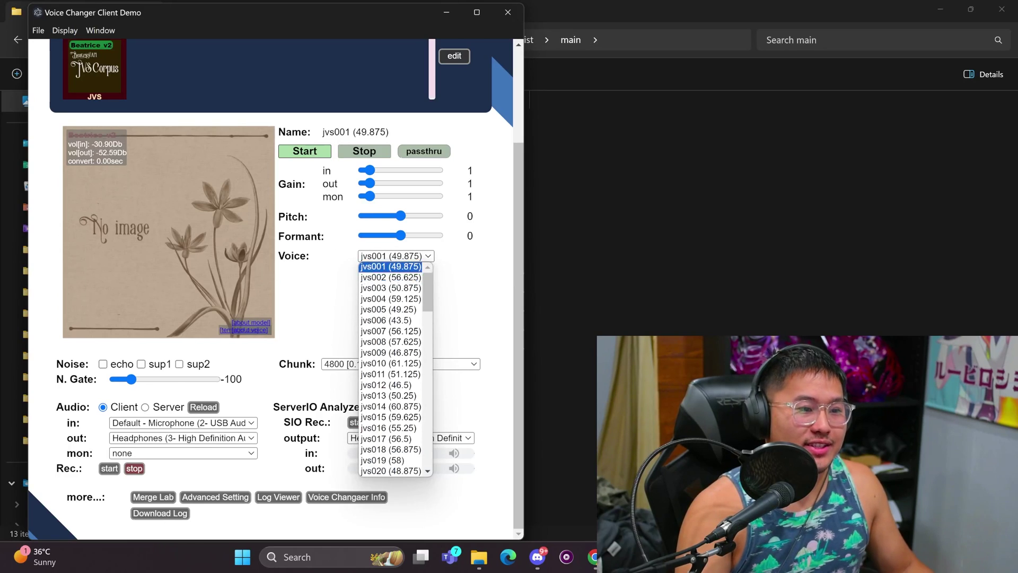
{"action": "left_click", "coordinate": [427, 229]}
{"action": "left_click", "coordinate": [395, 256]}
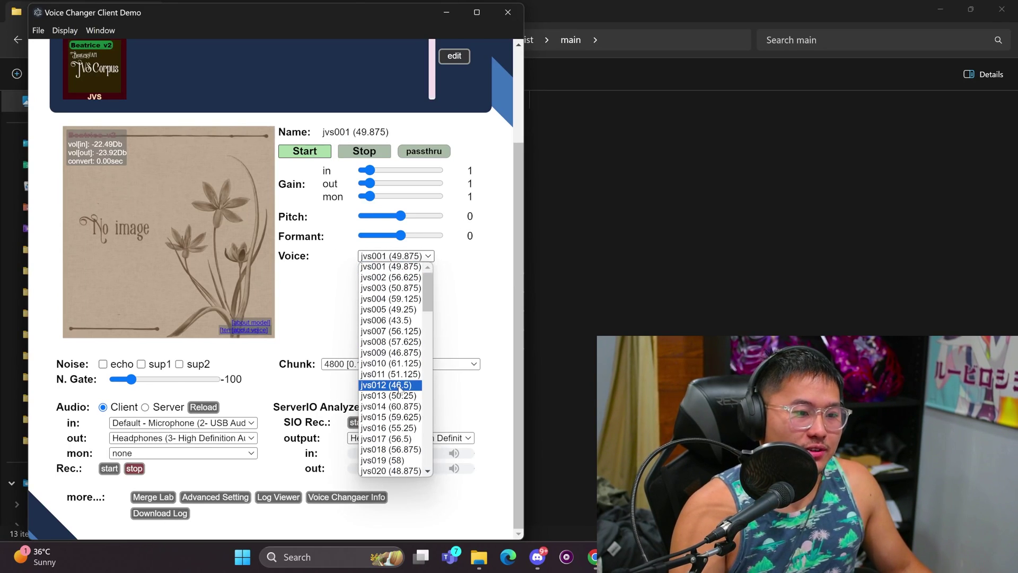
{"action": "left_click", "coordinate": [390, 404]}
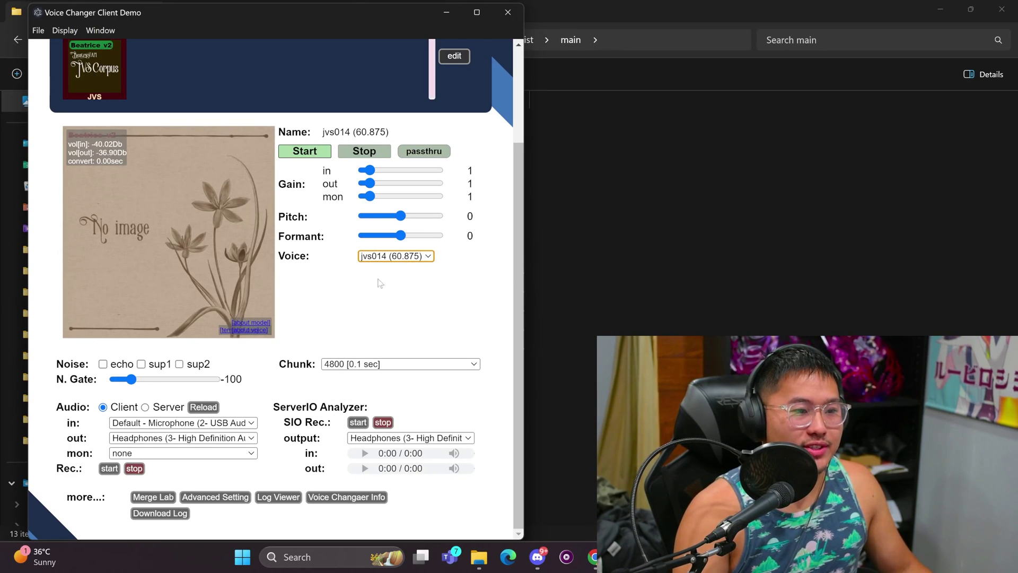
{"action": "left_click", "coordinate": [395, 256]}
{"action": "left_click", "coordinate": [395, 256]}
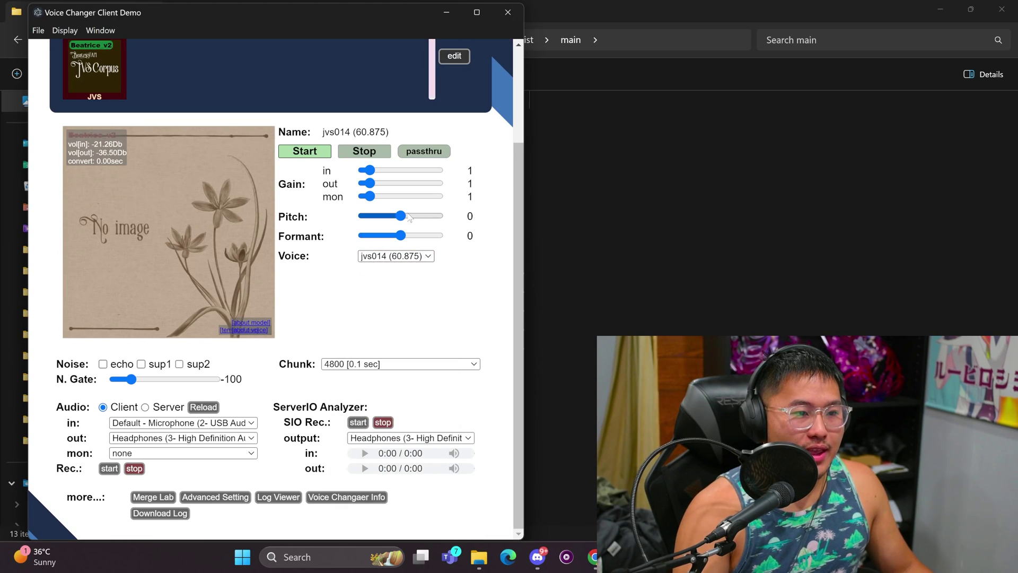
{"action": "left_click_drag", "start_coordinate": [409, 217], "coordinate": [411, 216]}
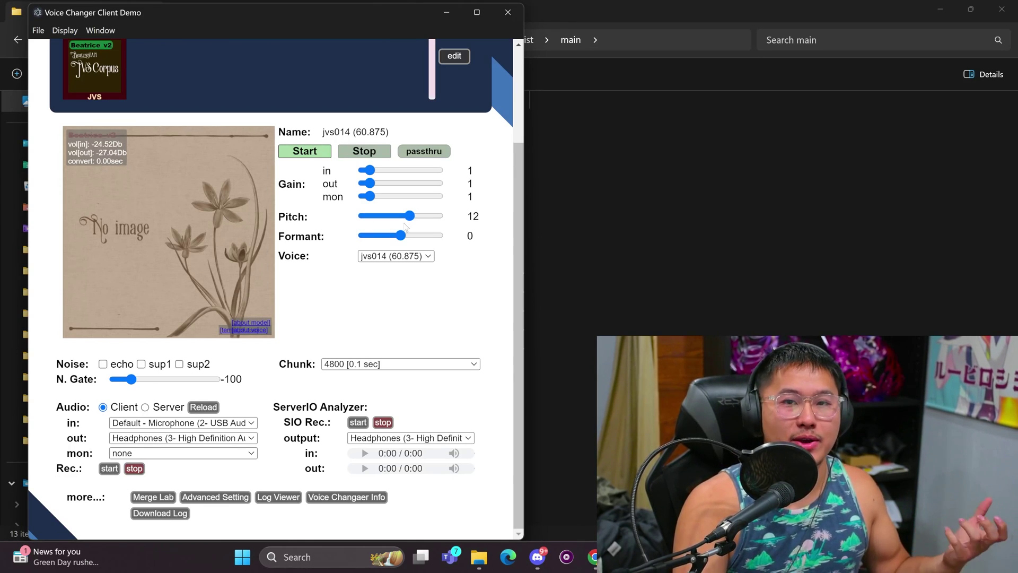
Step: Switch to the jvs010 voice, raise its pitch, then bring the formant back to 0
{"action": "left_click", "coordinate": [396, 255]}
{"action": "scroll", "coordinate": [428, 332], "scroll_direction": "down", "scroll_amount": 6}
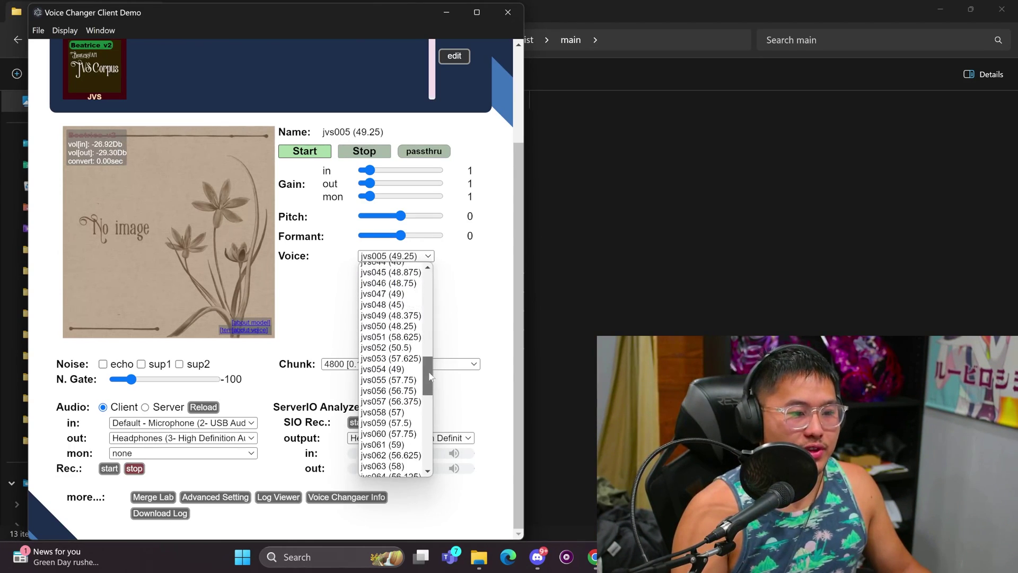
{"action": "scroll", "coordinate": [425, 328], "scroll_direction": "up", "scroll_amount": 6}
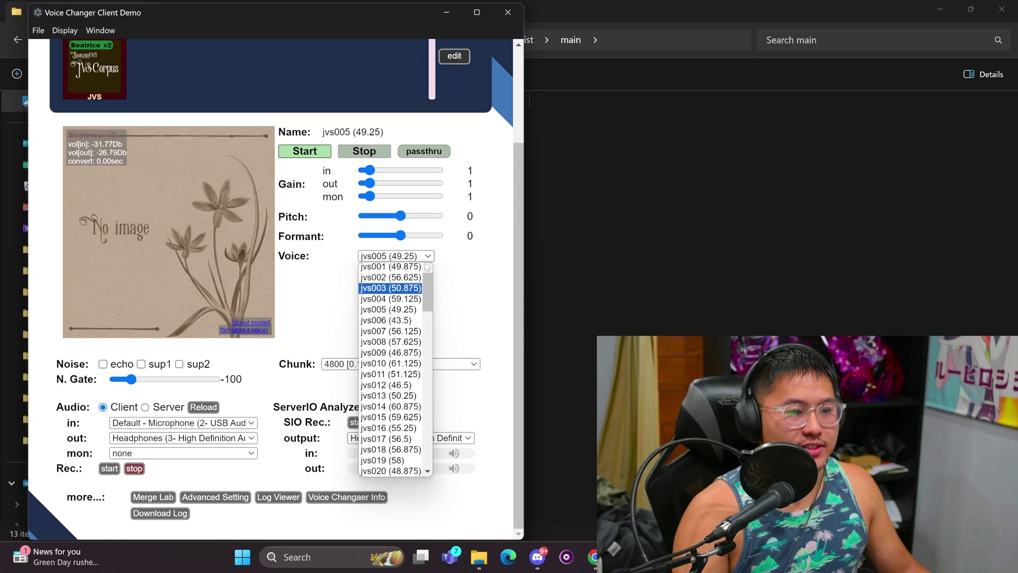
{"action": "left_click", "coordinate": [402, 364]}
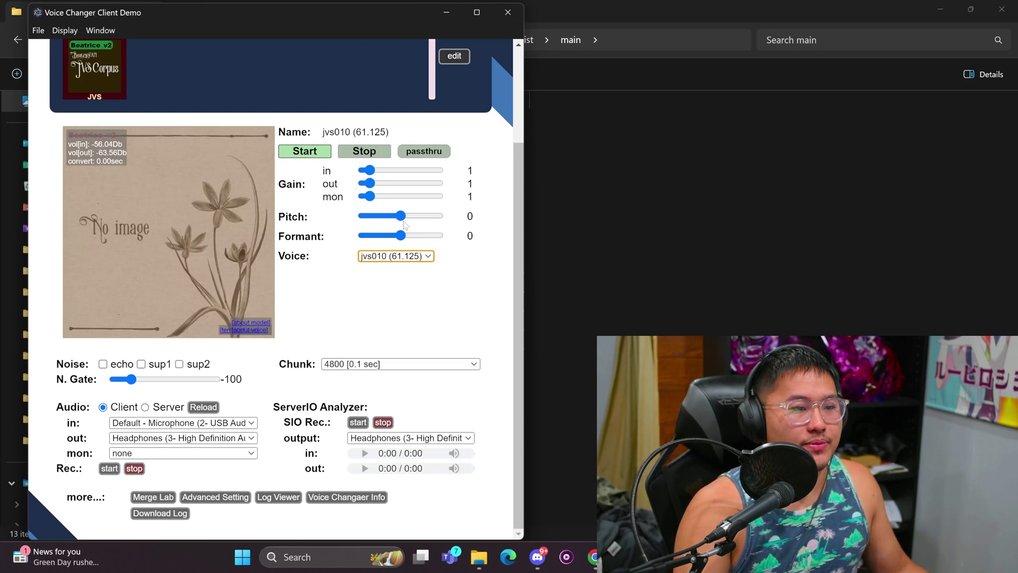
{"action": "left_click_drag", "start_coordinate": [401, 216], "coordinate": [410, 236]}
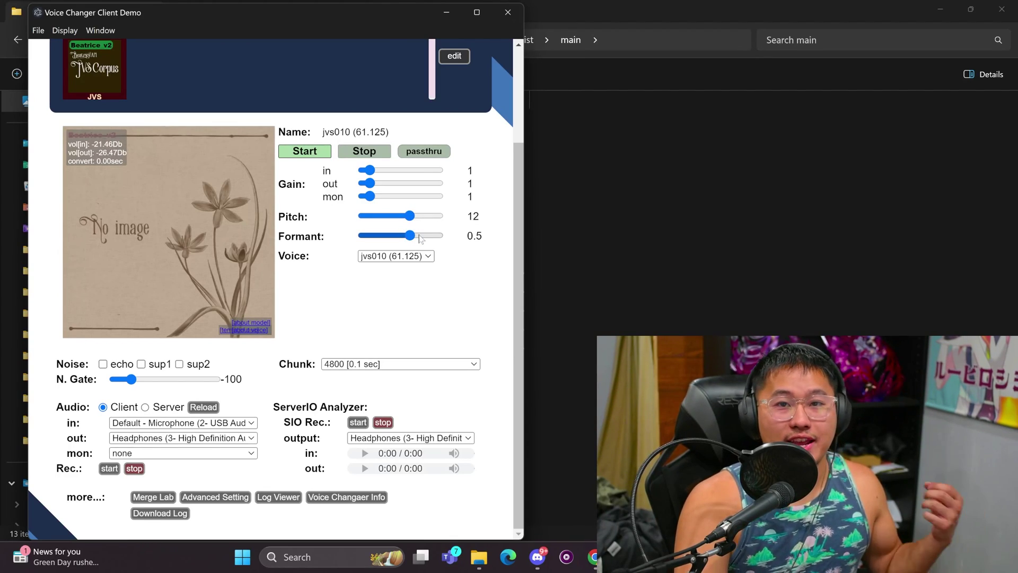
{"action": "left_click_drag", "start_coordinate": [410, 237], "coordinate": [403, 237]}
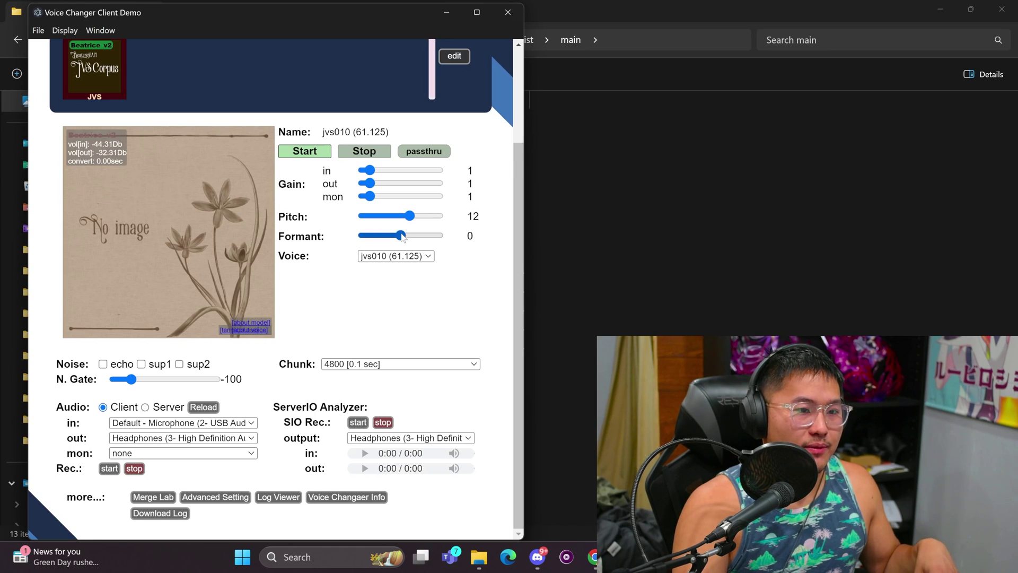
Step: Pick 2400 [0.05 sec] from the top of the Chunk dropdown, replacing 4800
{"action": "left_click", "coordinate": [402, 365]}
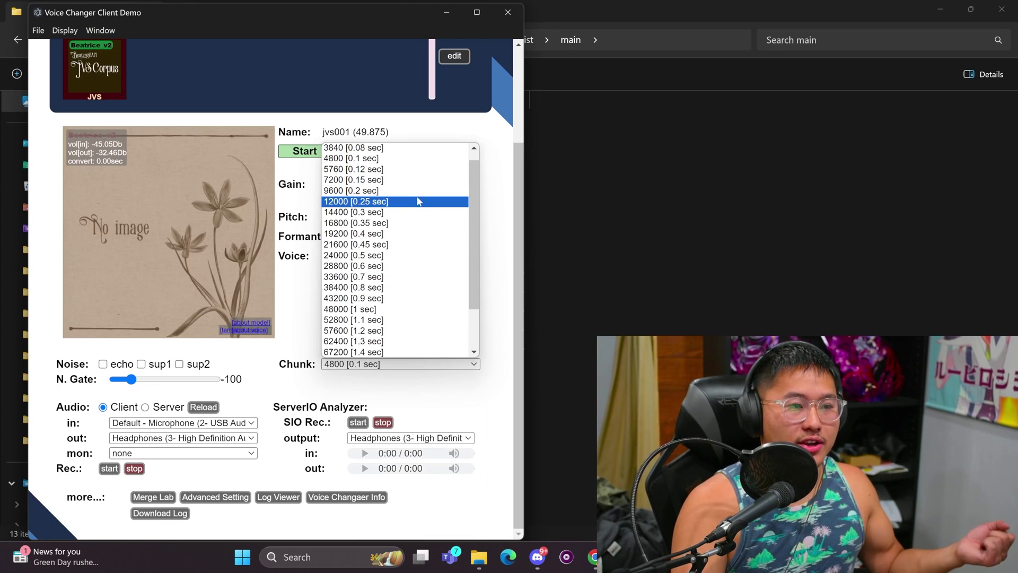
{"action": "scroll", "coordinate": [404, 190], "scroll_direction": "up", "scroll_amount": 1}
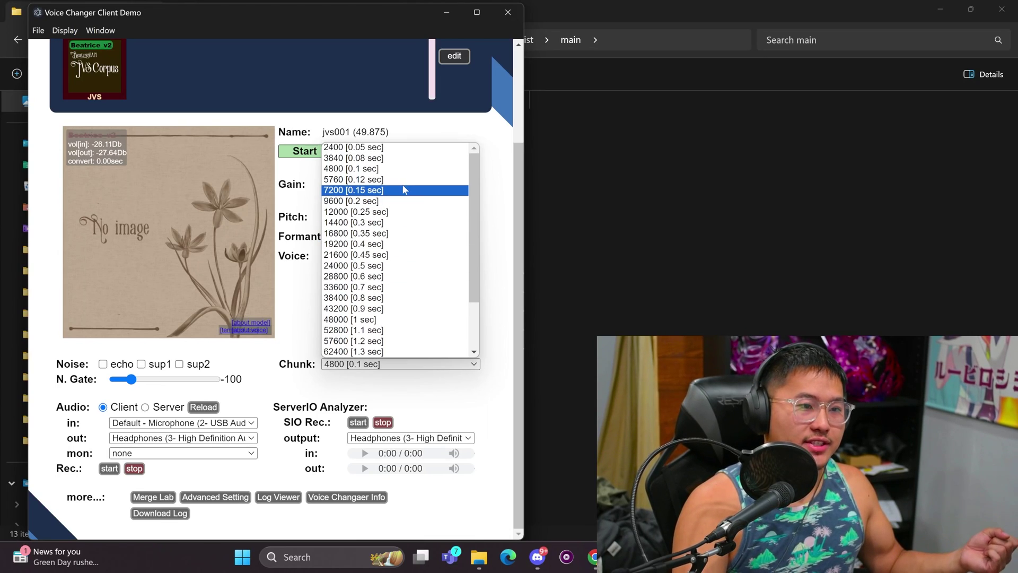
{"action": "left_click", "coordinate": [387, 147]}
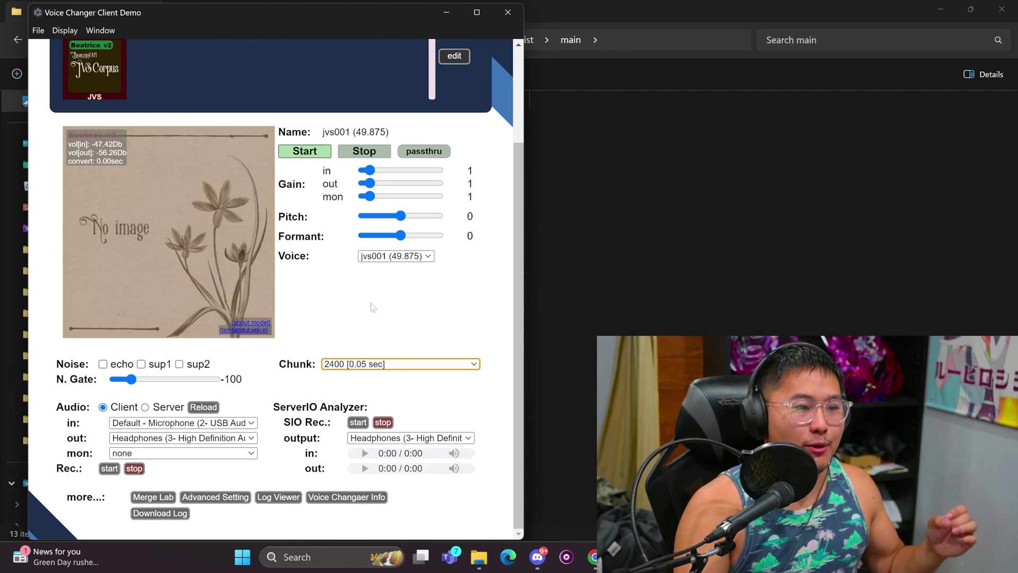
Step: Stop converting, then use Server mode with WASAPI Microphone (2- USB Audio CODEC) in and WASAPI Headphones out
{"action": "left_click", "coordinate": [365, 151]}
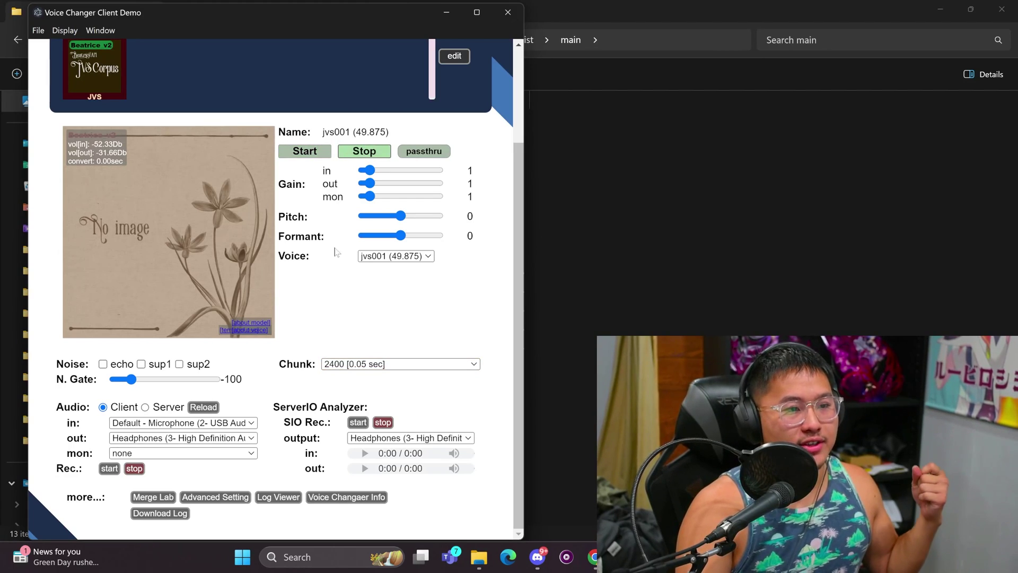
{"action": "left_click", "coordinate": [145, 407]}
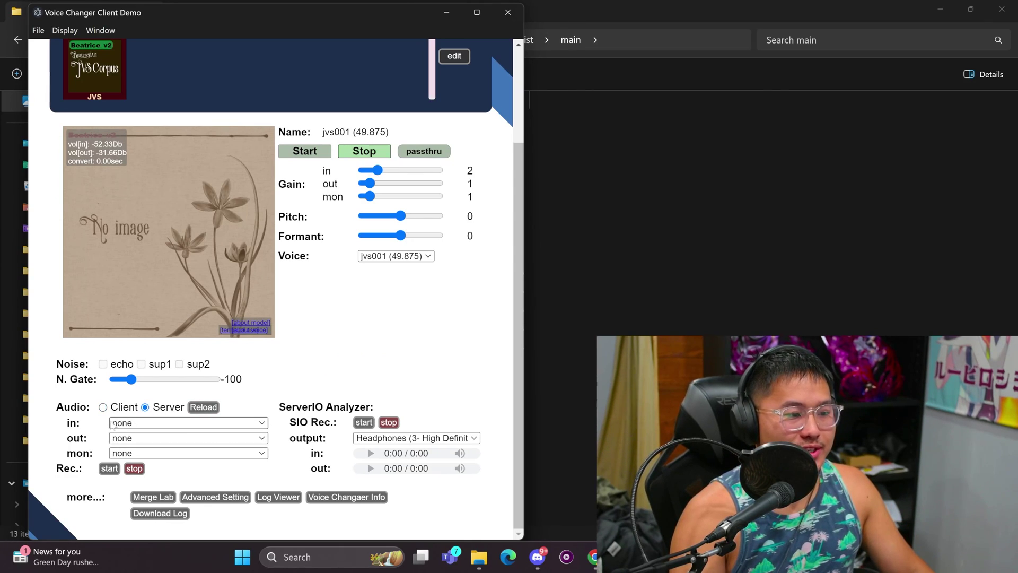
{"action": "left_click", "coordinate": [145, 423]}
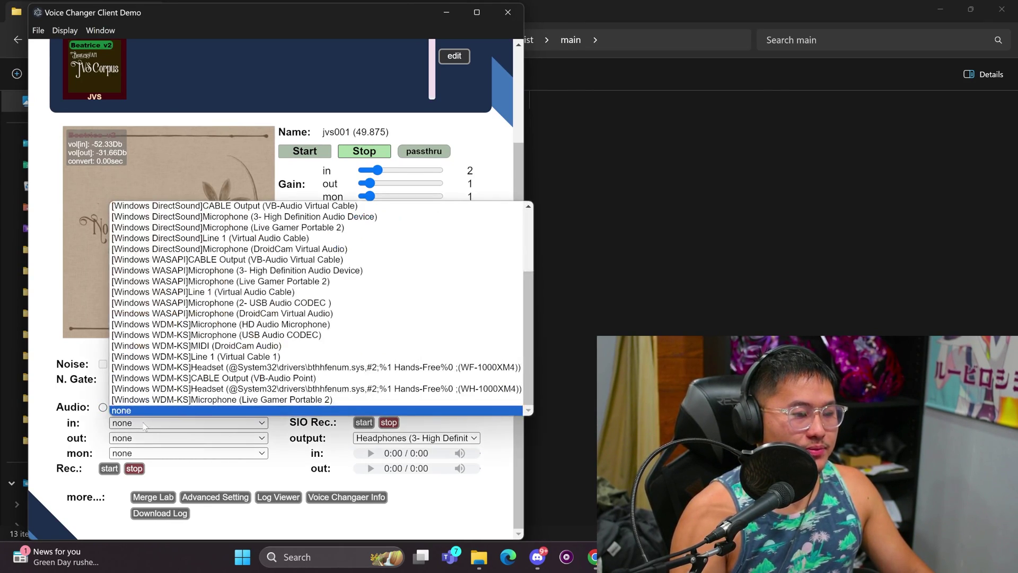
{"action": "left_click", "coordinate": [256, 303]}
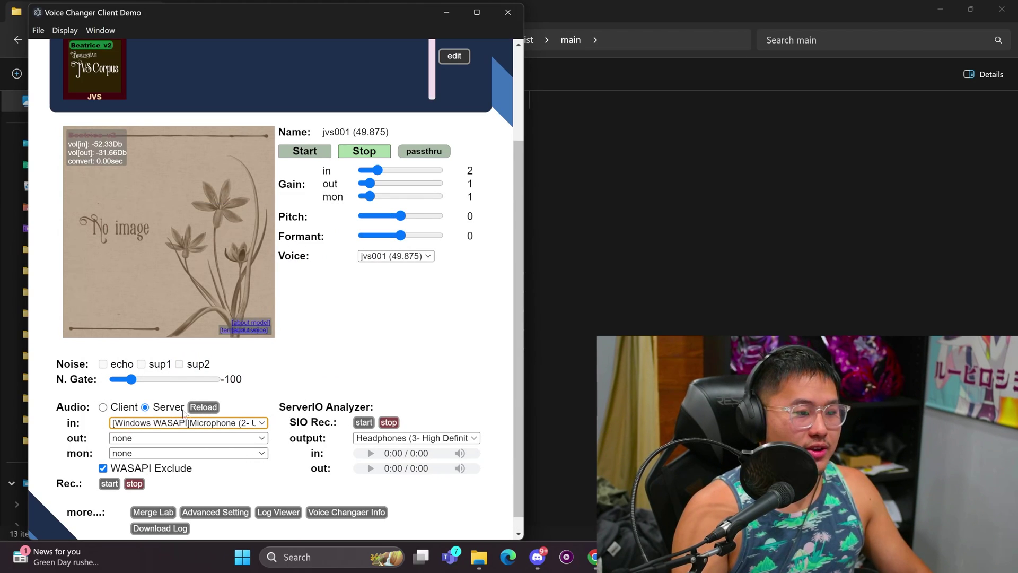
{"action": "left_click", "coordinate": [181, 437]}
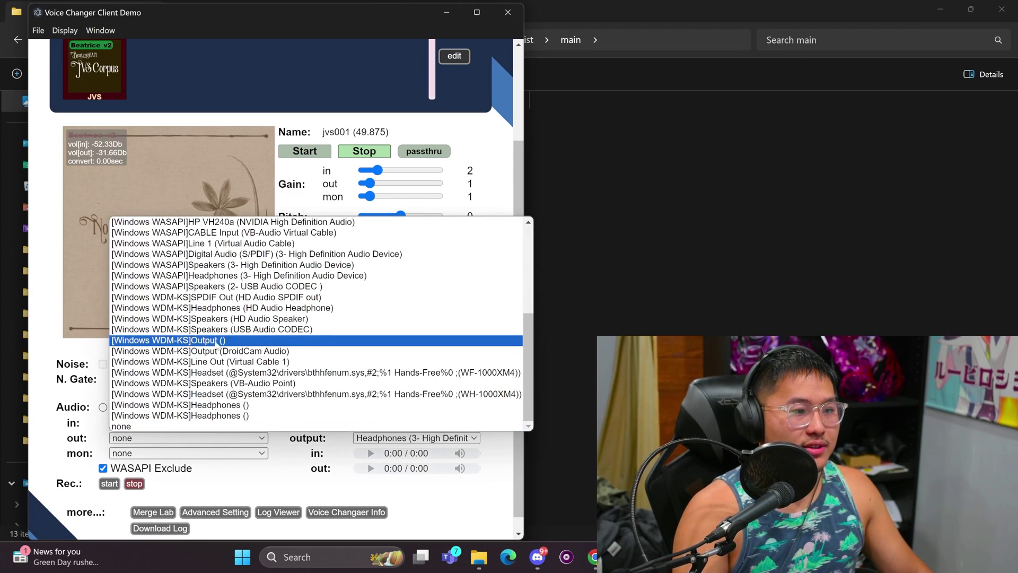
{"action": "left_click", "coordinate": [229, 275]}
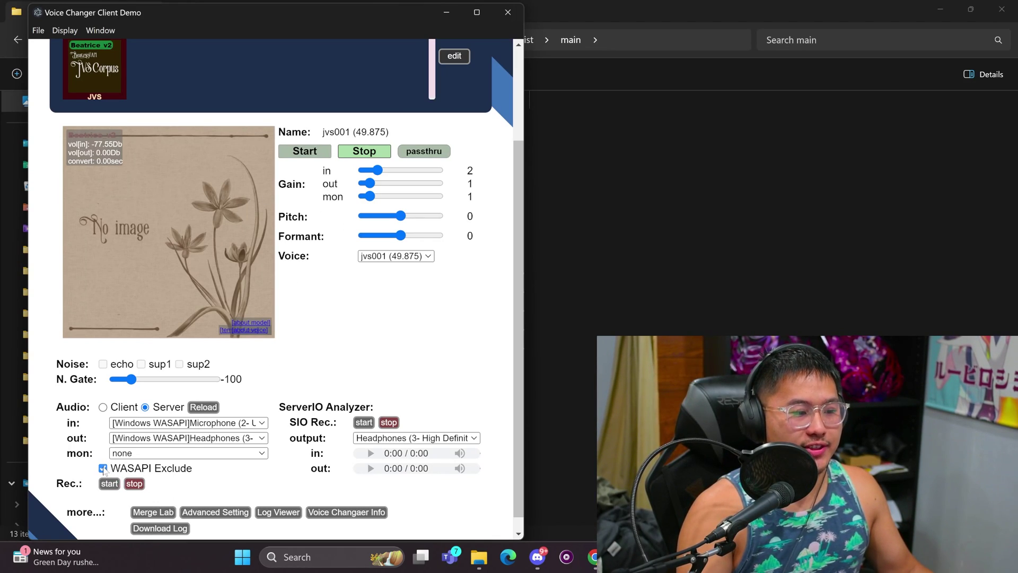
Step: Start converting with the jvs001 voice in Server mode and watch the vol in/out readouts update
{"action": "left_click", "coordinate": [306, 152]}
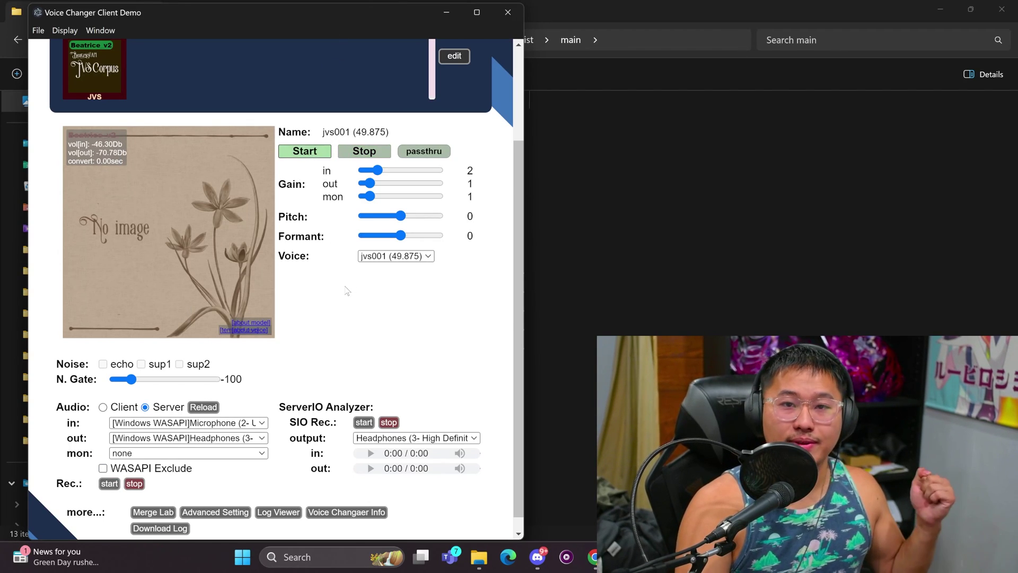